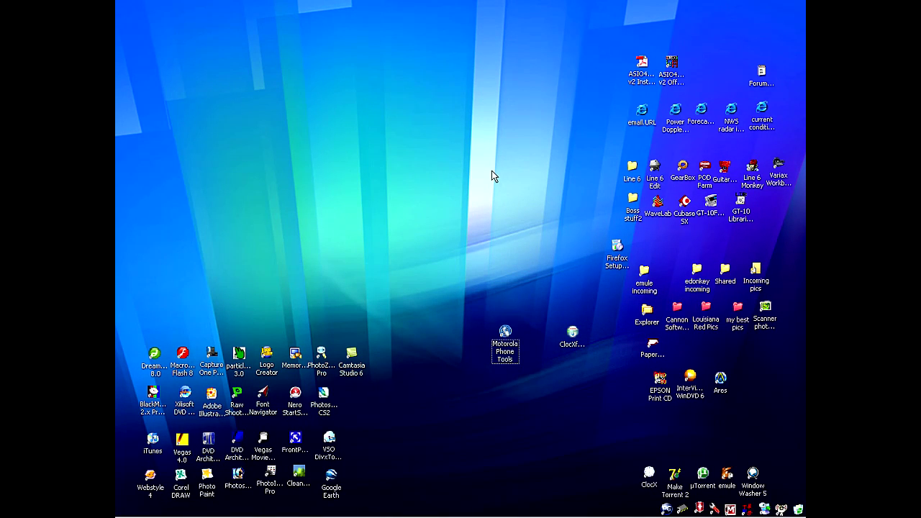
- Create a new desktop folder named 'Boss stuff' via New > Folder
right_click(411, 180)
mouse_move(458, 263)
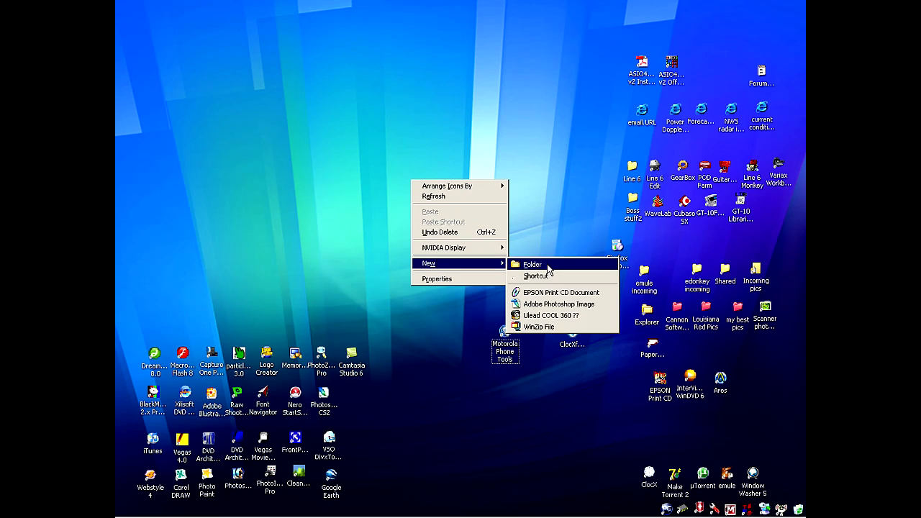
click(548, 265)
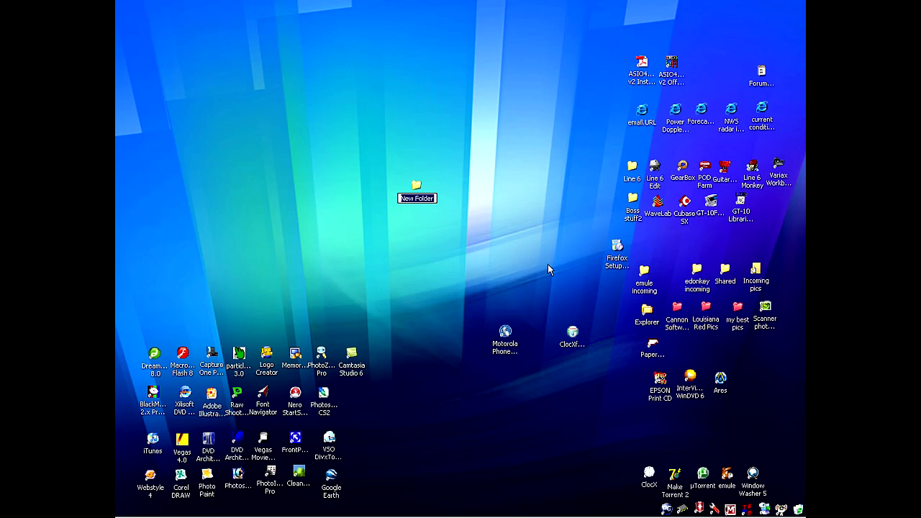
text(Boss s)
text(tuff)
key(Return)
click(341, 303)
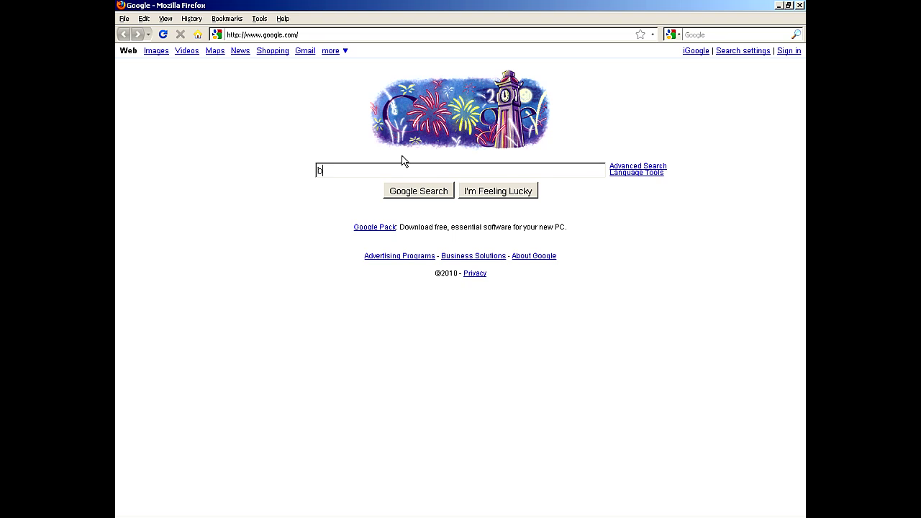
- Search Google for 'boss gt-10' and open the BOSS U.S. GT-10 product page
text(boss gt-)
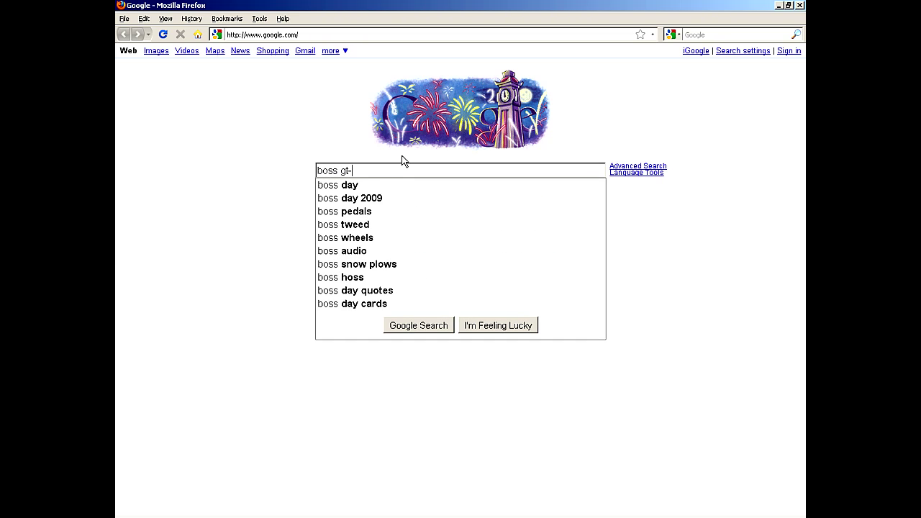
text(10)
key(Return)
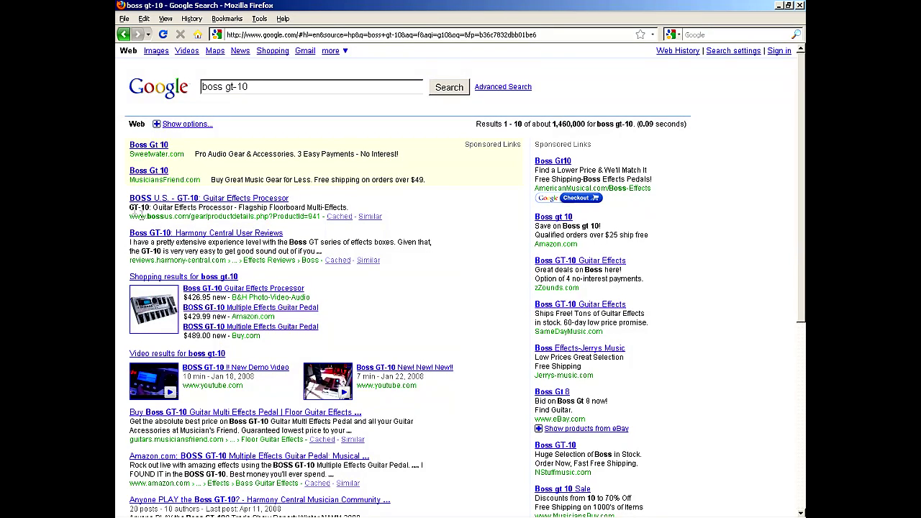
click(182, 202)
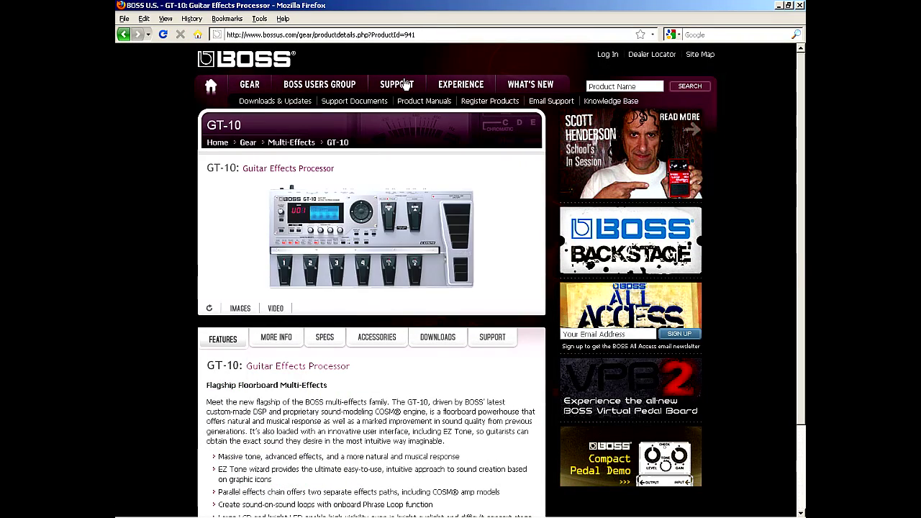
- Go through Support > Downloads & Updates to GT-10 and pick the Windows XP USB driver
click(398, 88)
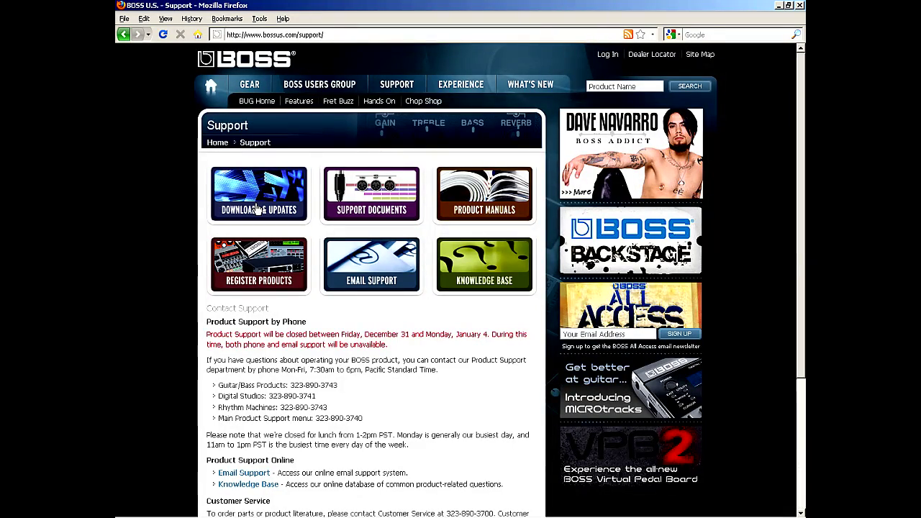
click(257, 208)
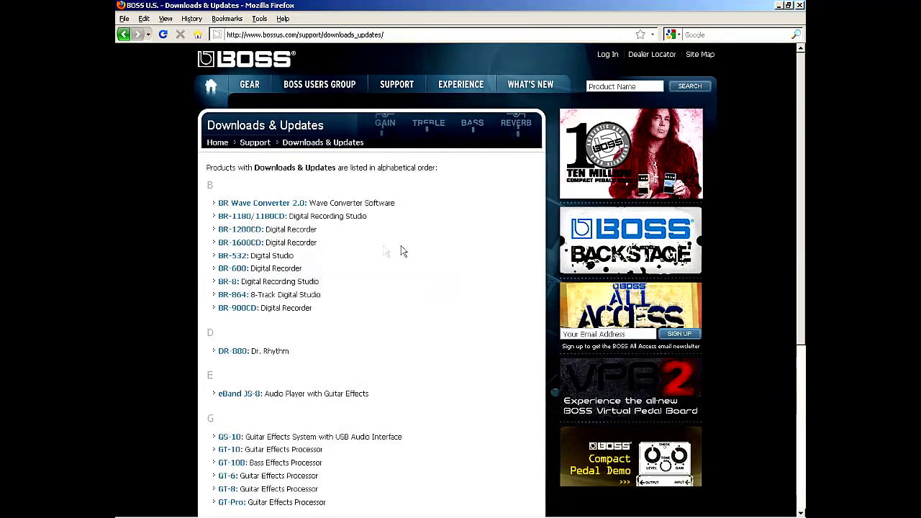
scroll(428, 267, down, 3)
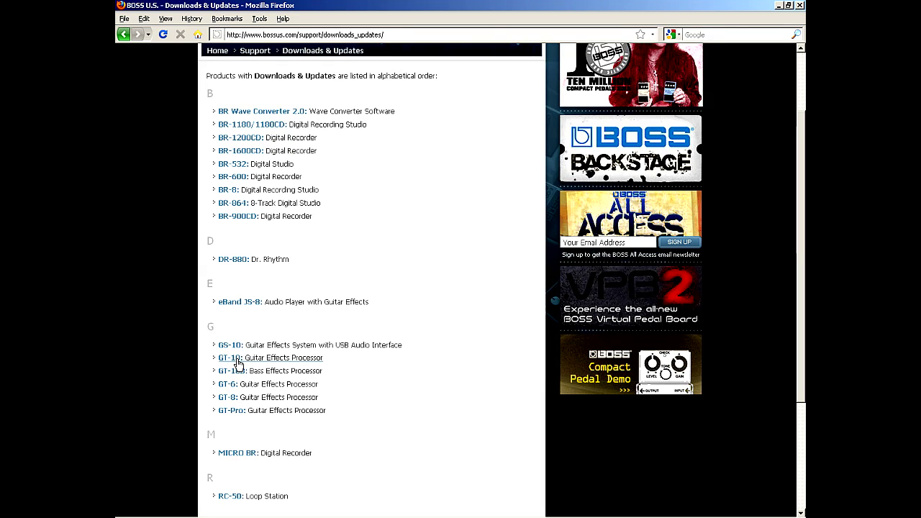
click(237, 362)
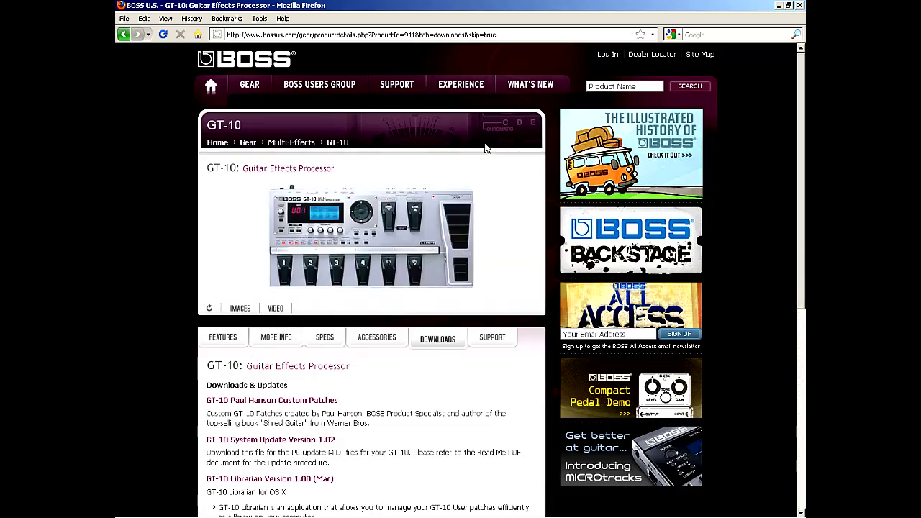
scroll(431, 425, down, 3)
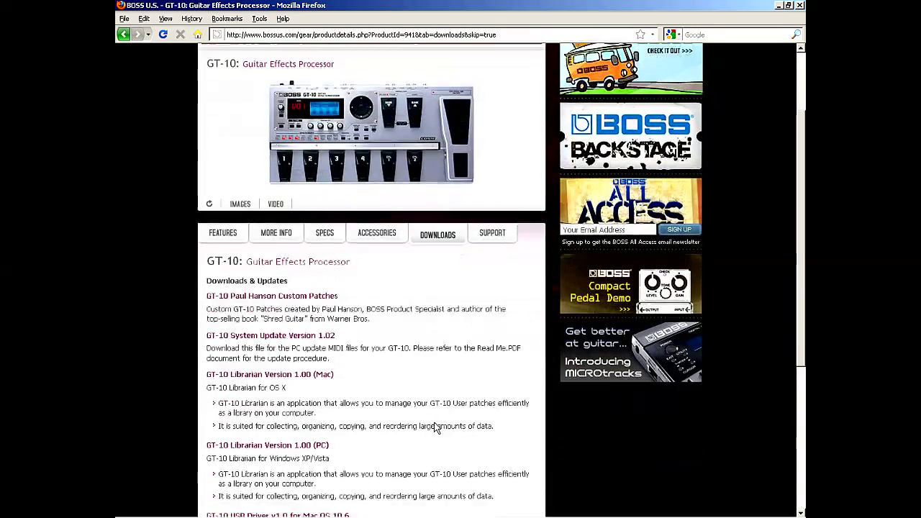
scroll(435, 428, down, 2)
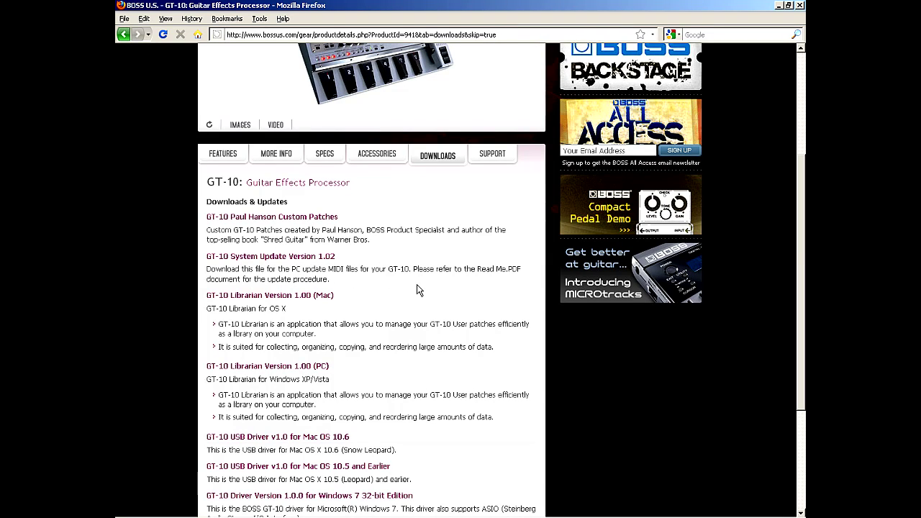
scroll(418, 287, down, 3)
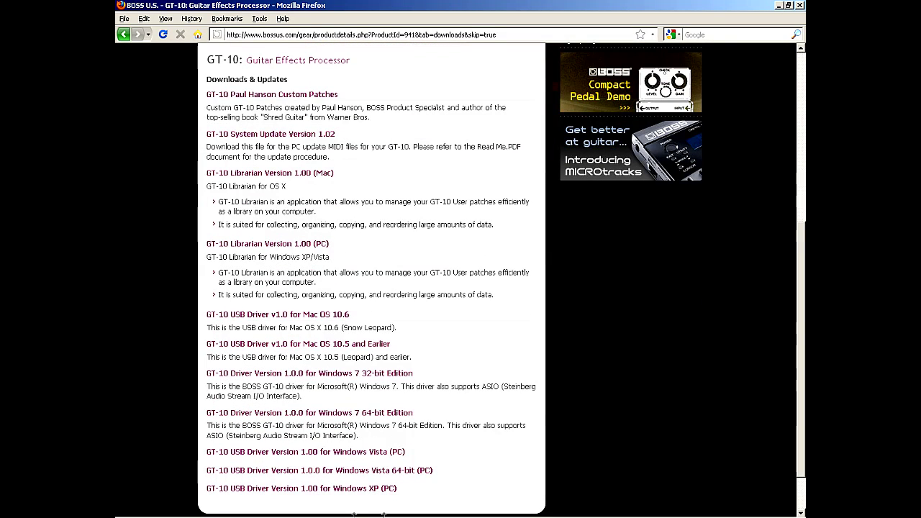
click(253, 490)
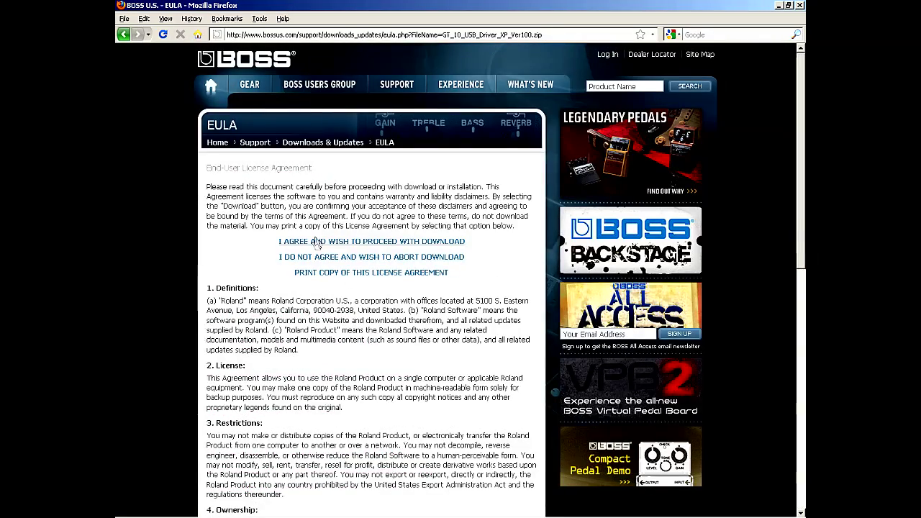
- Accept the license, save the USB driver zip into Desktop\Boss stuff, and return to the downloads list
click(316, 247)
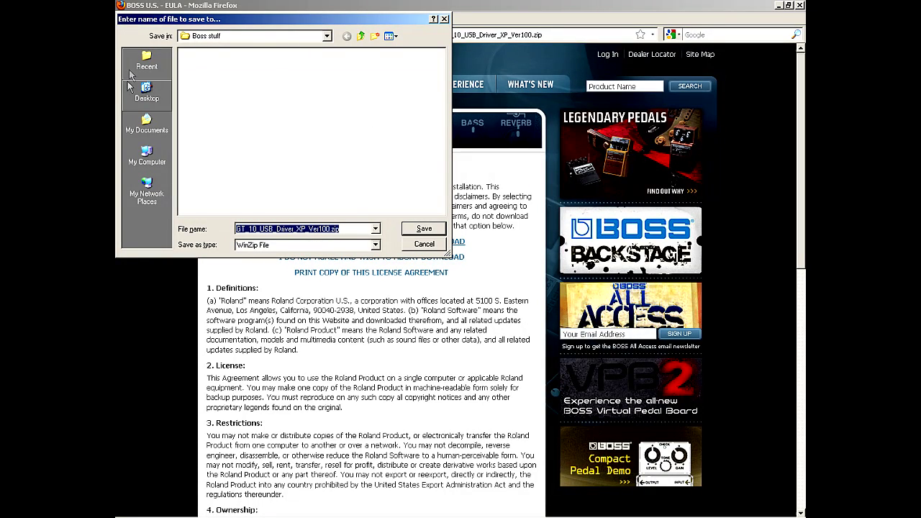
click(146, 93)
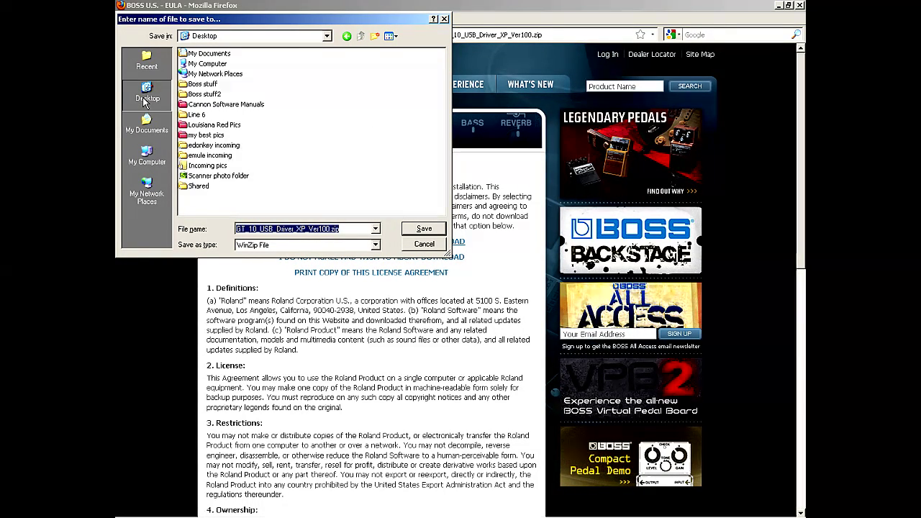
double_click(203, 85)
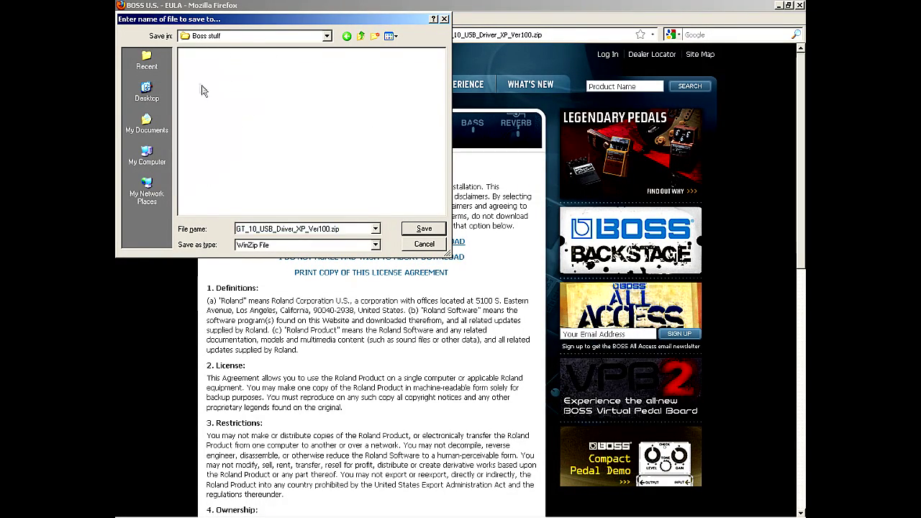
click(425, 229)
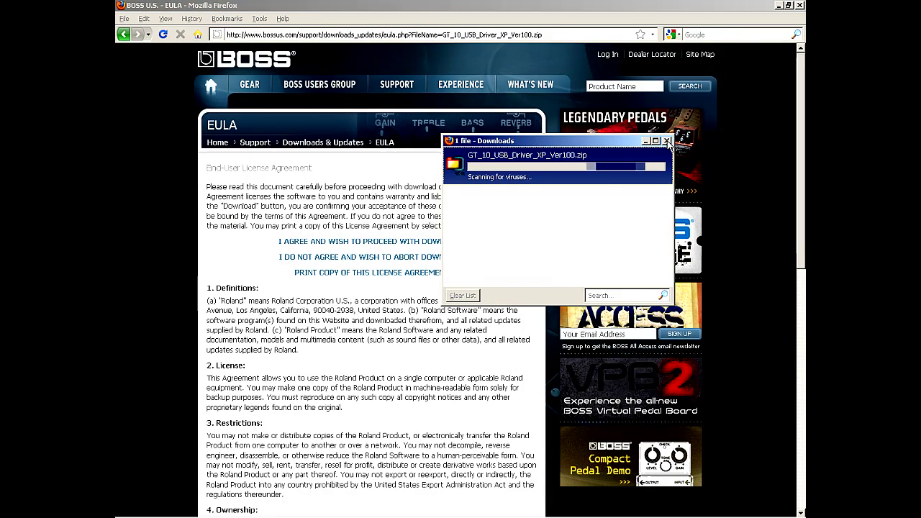
click(667, 141)
click(123, 37)
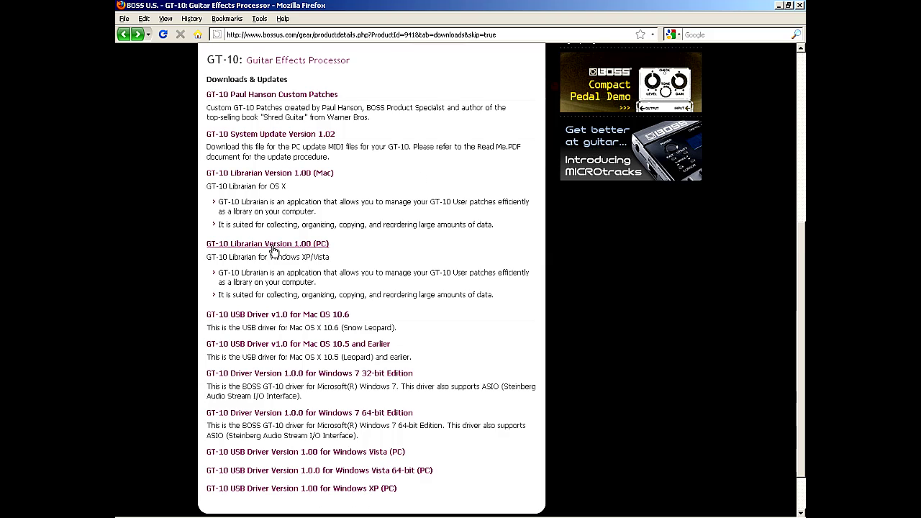
- Accept the license and save GT_10_Librarian_PC_Ver100.zip into the Boss stuff folder
click(276, 249)
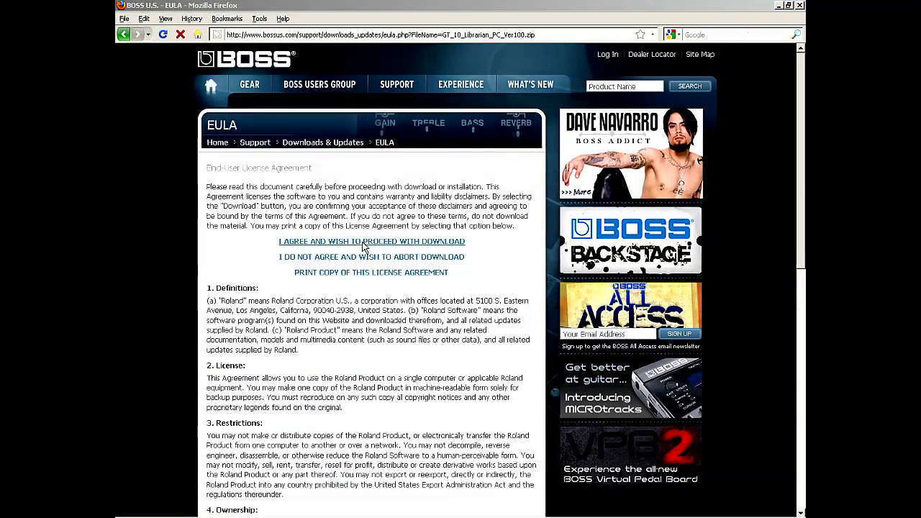
click(364, 244)
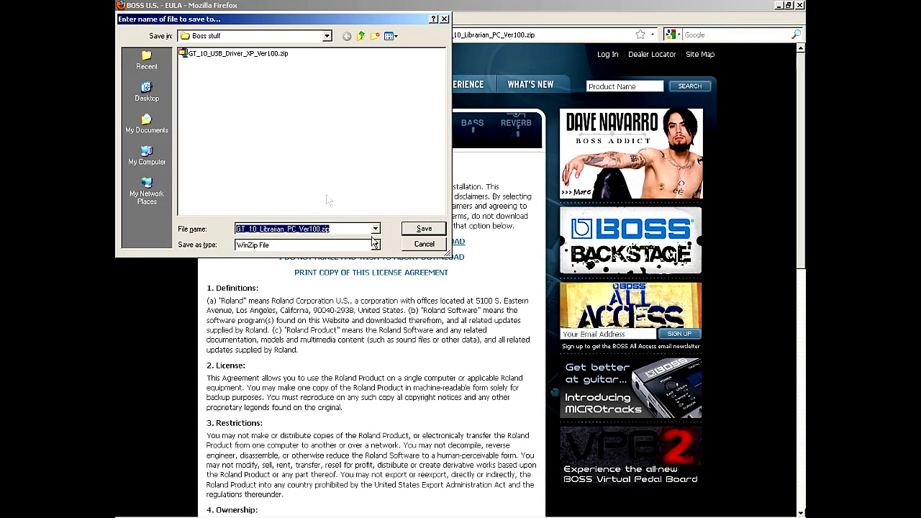
click(420, 229)
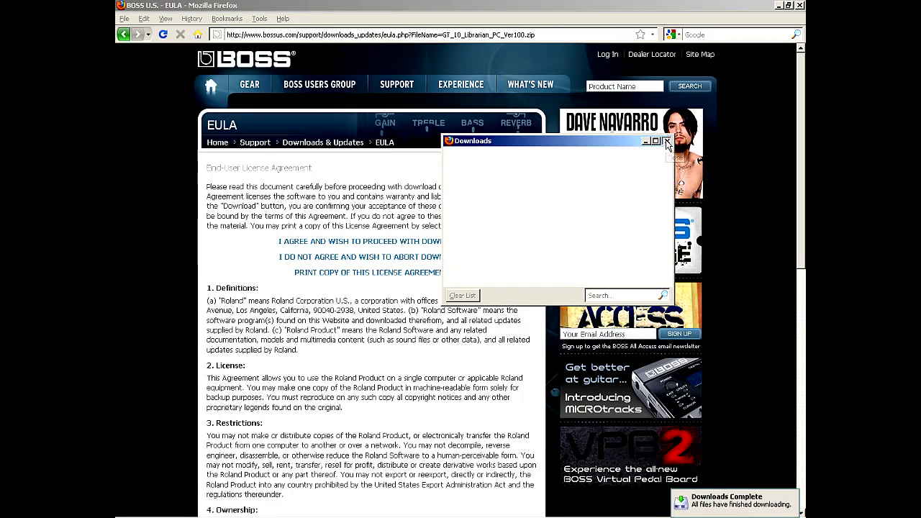
click(666, 141)
click(286, 33)
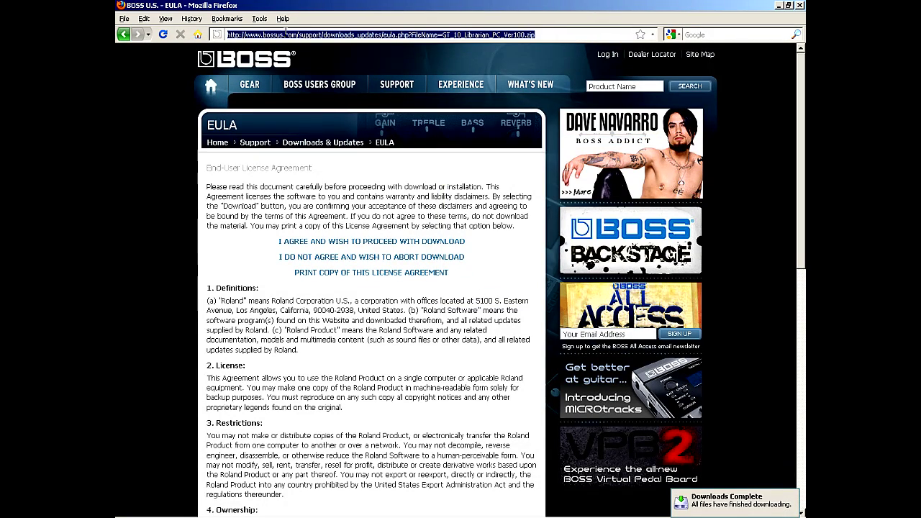
- Load glenndelaune.blogspot and open its Patch Download Area down to the BOSS GT-10 patches
text(gl)
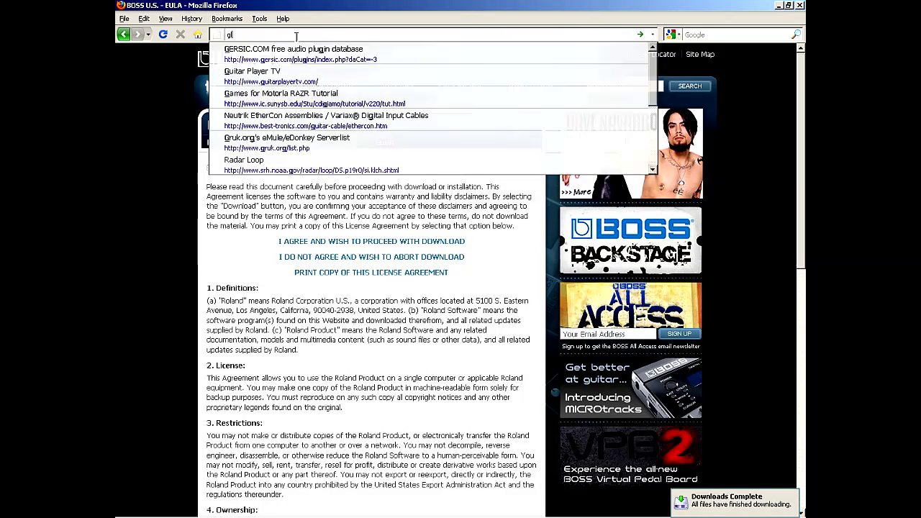
text(enndelaune.bl)
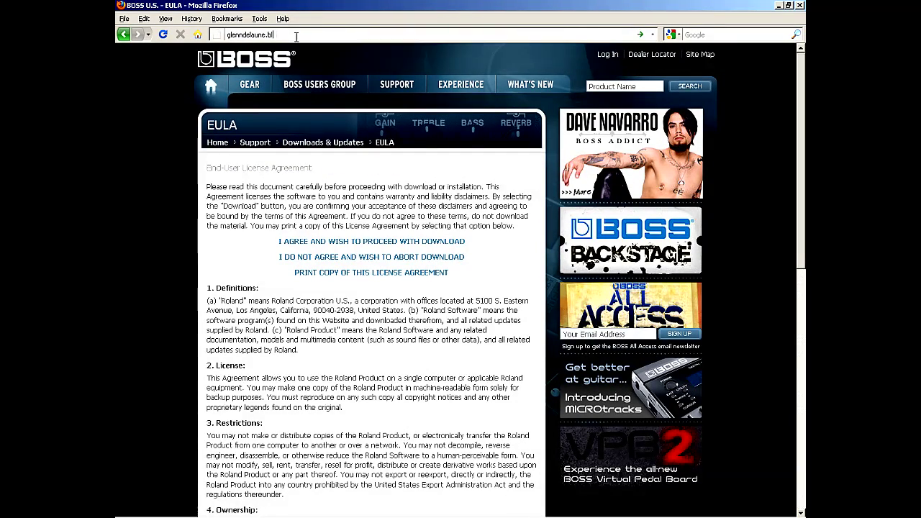
text(ogspot.com)
key(Return)
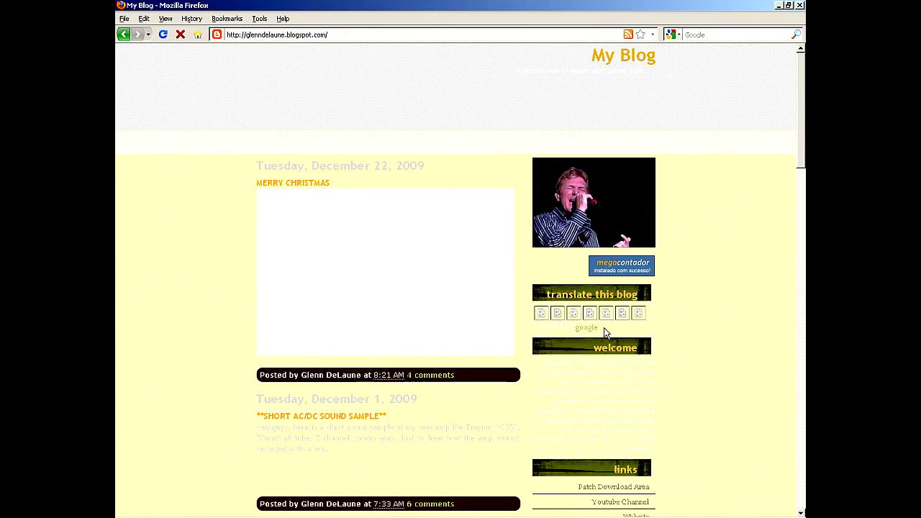
scroll(713, 353, down, 3)
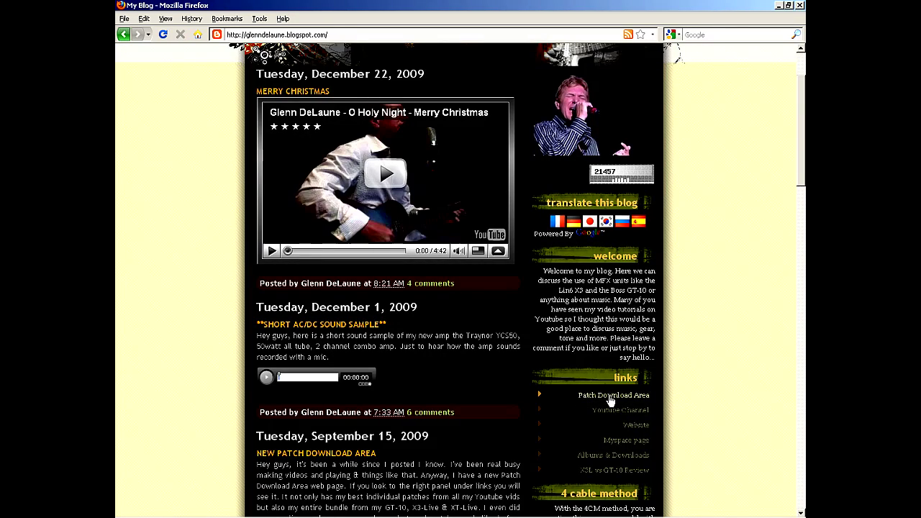
click(611, 397)
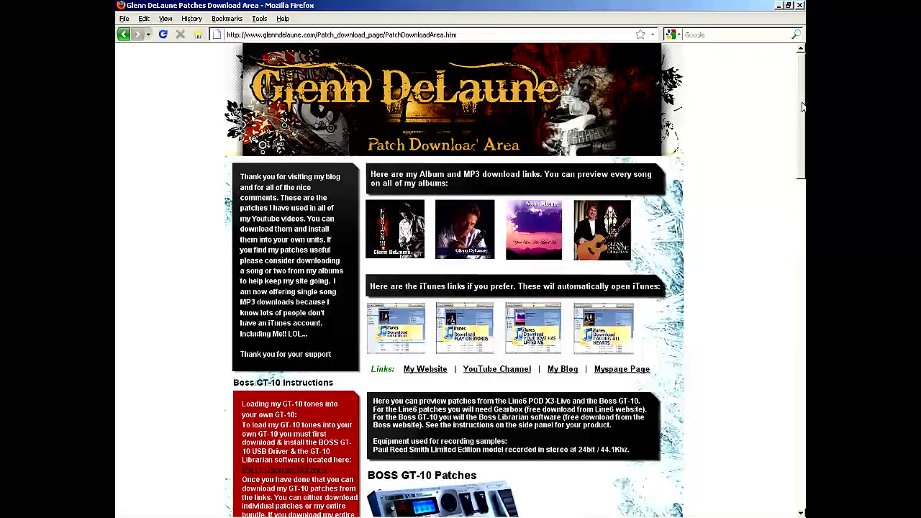
scroll(608, 100, down, 8)
scroll(608, 101, down, 2)
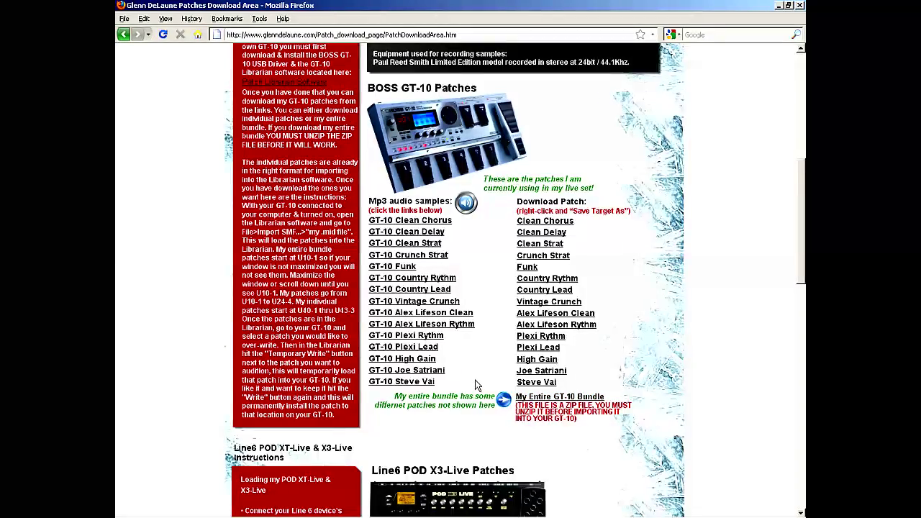
- Save the 'My Entire GT-10 Bundle' link target into the Boss stuff folder with Save Link As
right_click(588, 399)
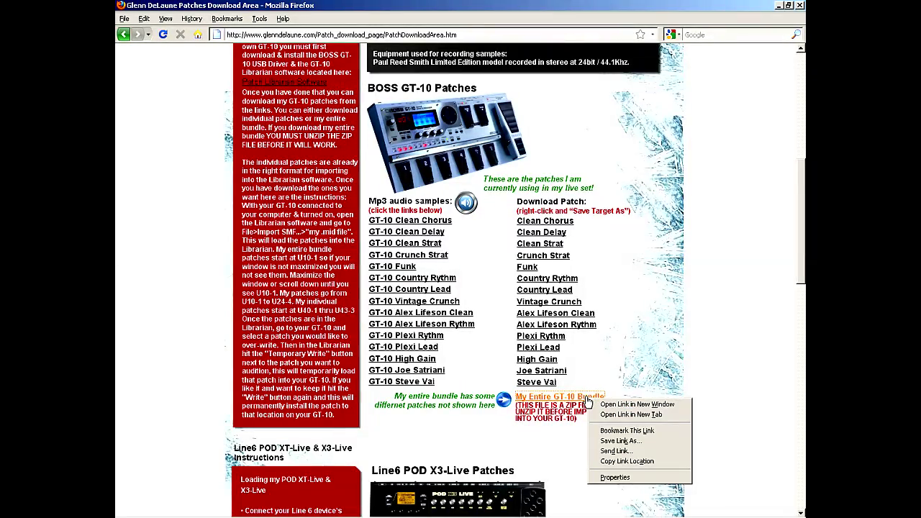
click(621, 441)
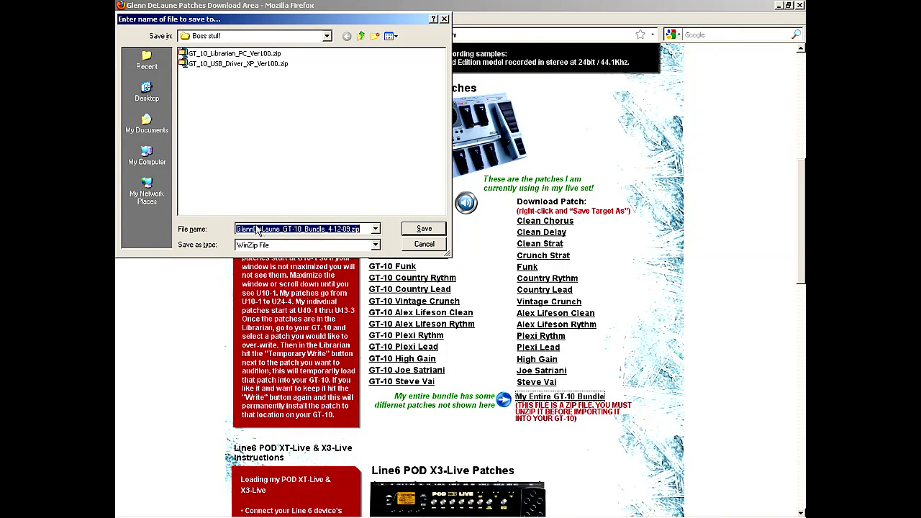
click(432, 234)
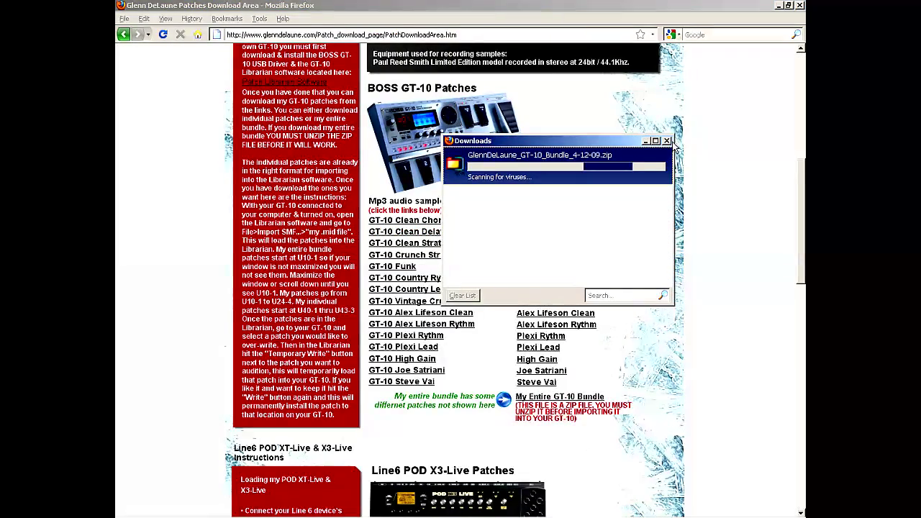
- Minimize Firefox, open Boss stuff, and extract the USB driver zip there
click(778, 6)
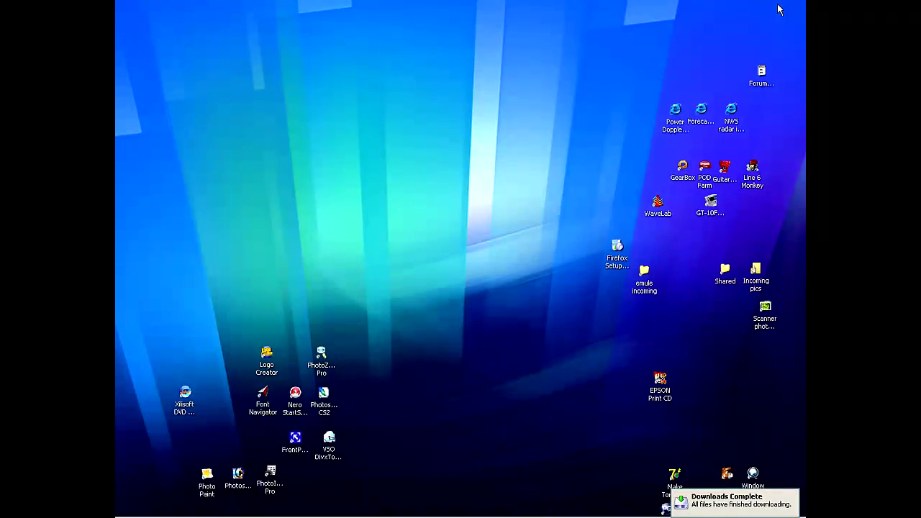
double_click(416, 189)
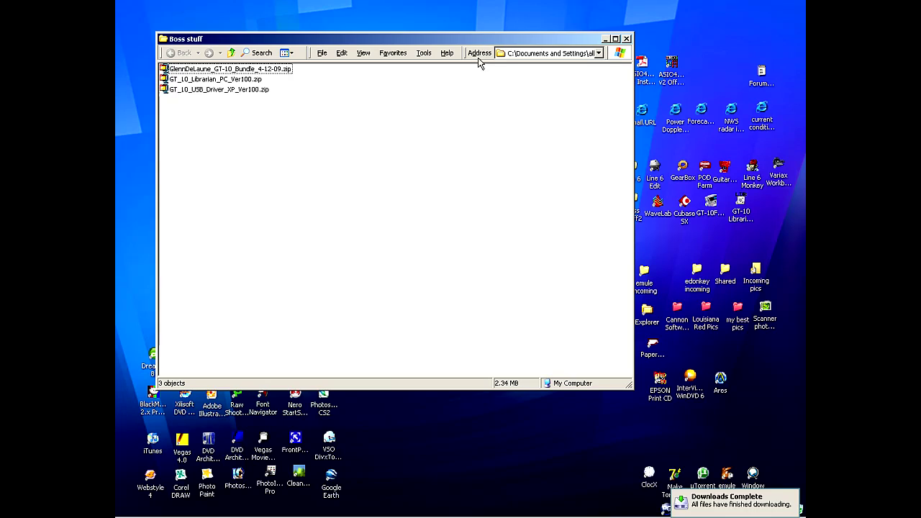
drag(486, 40, 565, 43)
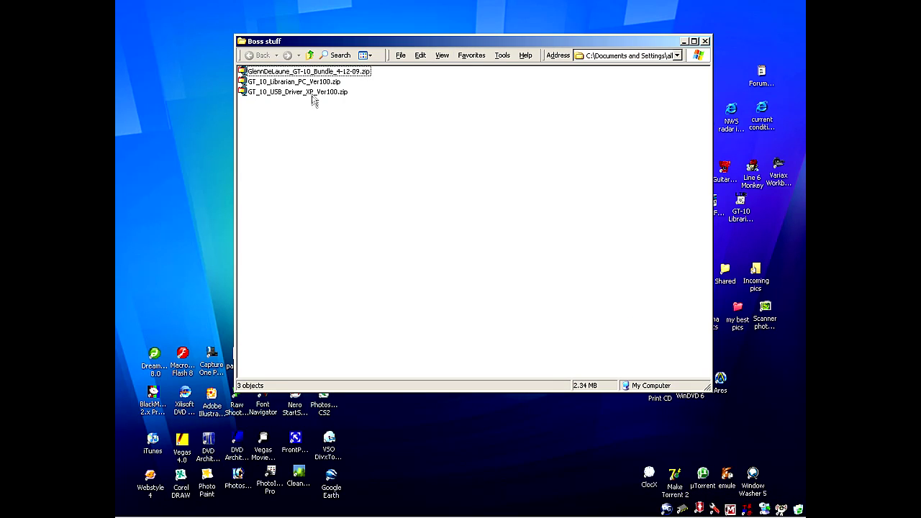
right_click(281, 95)
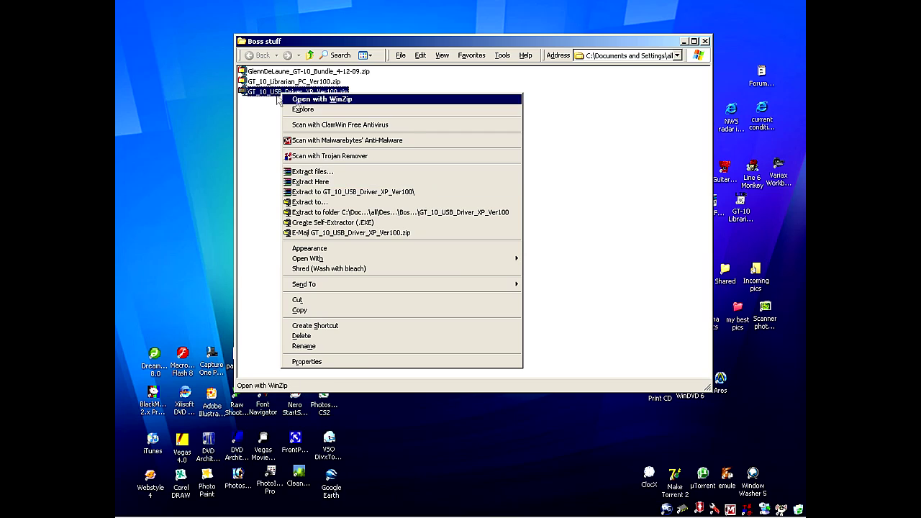
click(321, 183)
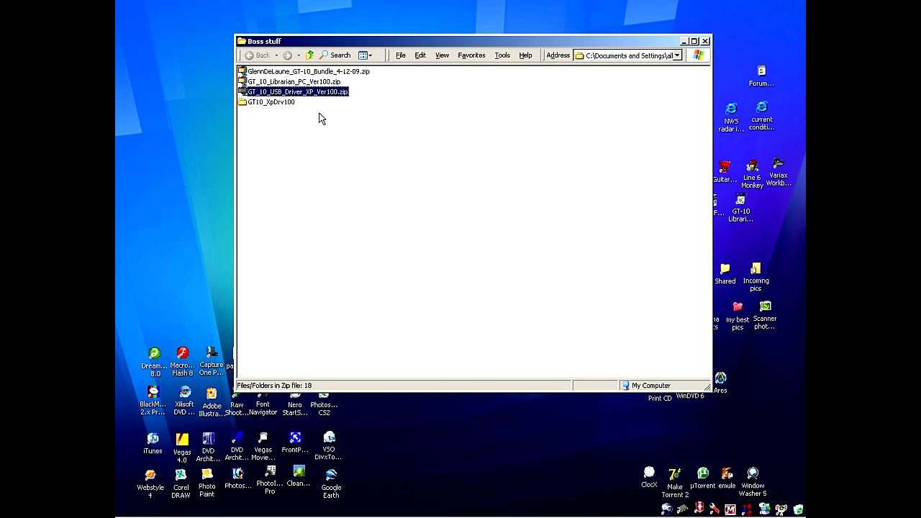
- Extract the Librarian zip into its own folder and the GlennDeLaune bundle zip into Boss stuff
click(287, 83)
right_click(288, 83)
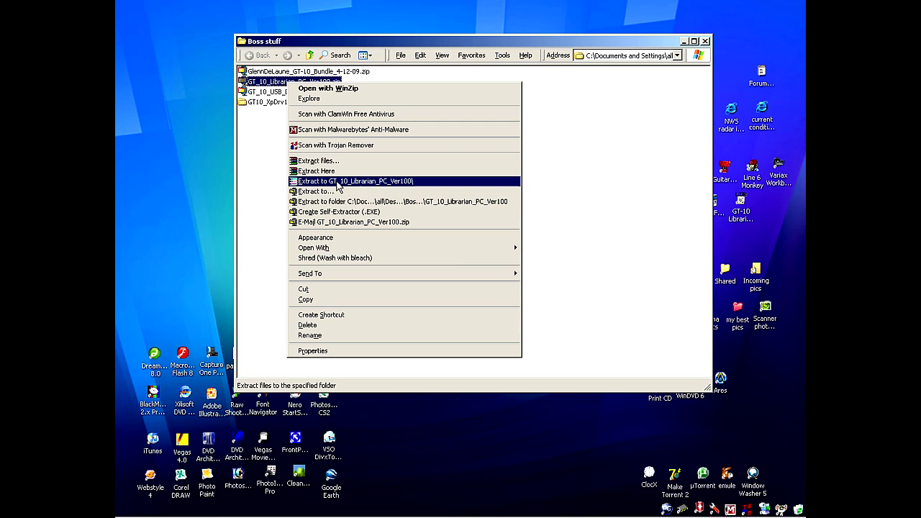
click(336, 186)
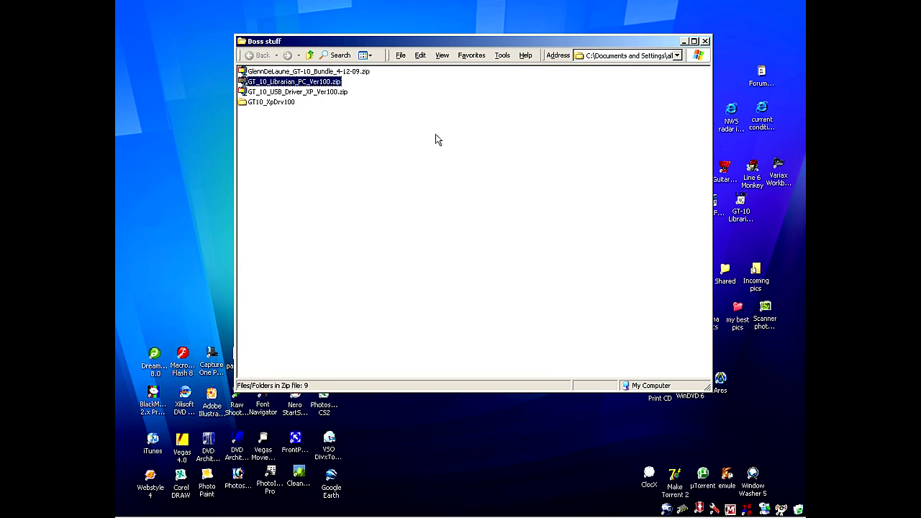
click(316, 72)
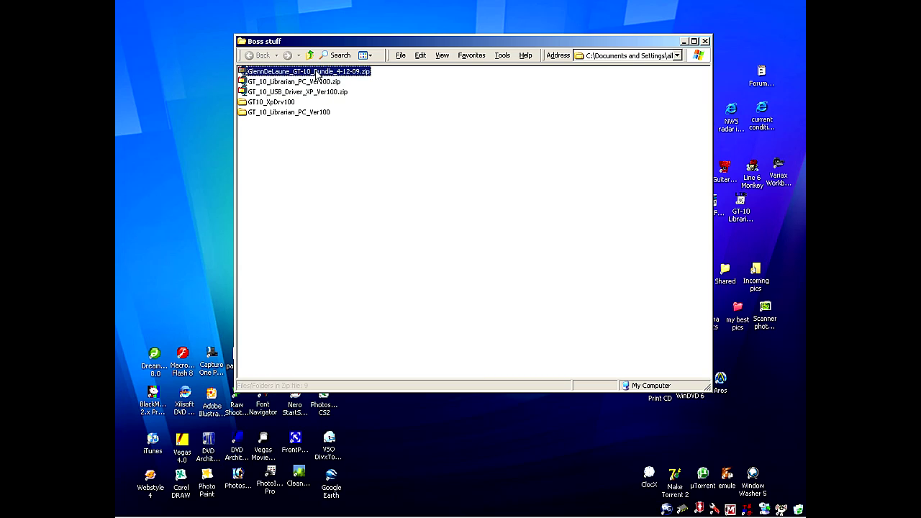
right_click(317, 73)
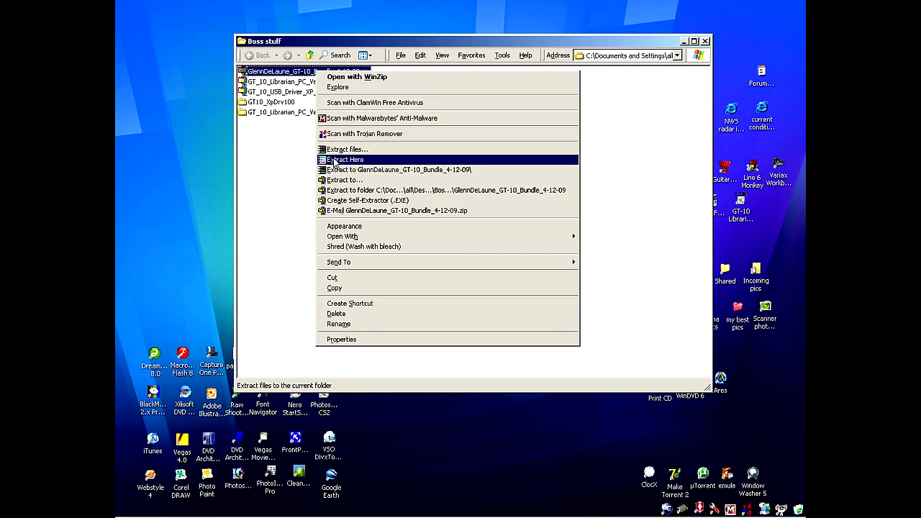
click(333, 163)
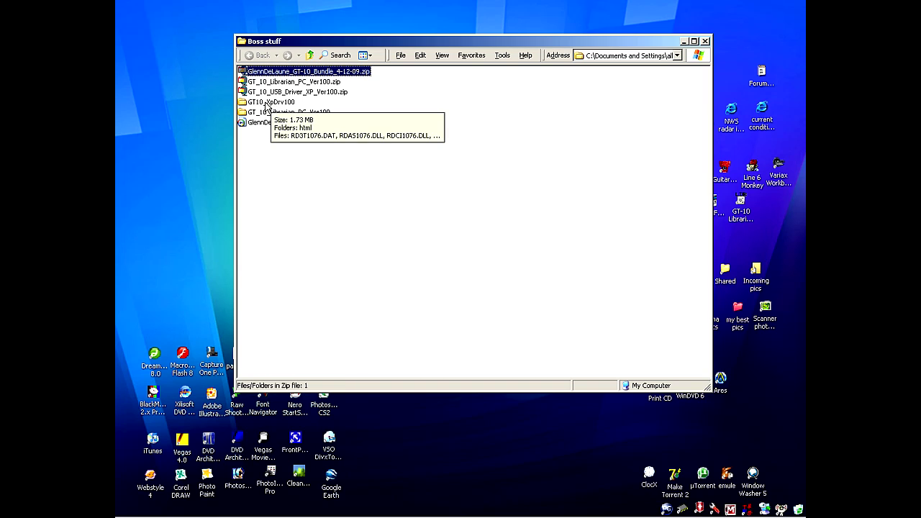
double_click(265, 104)
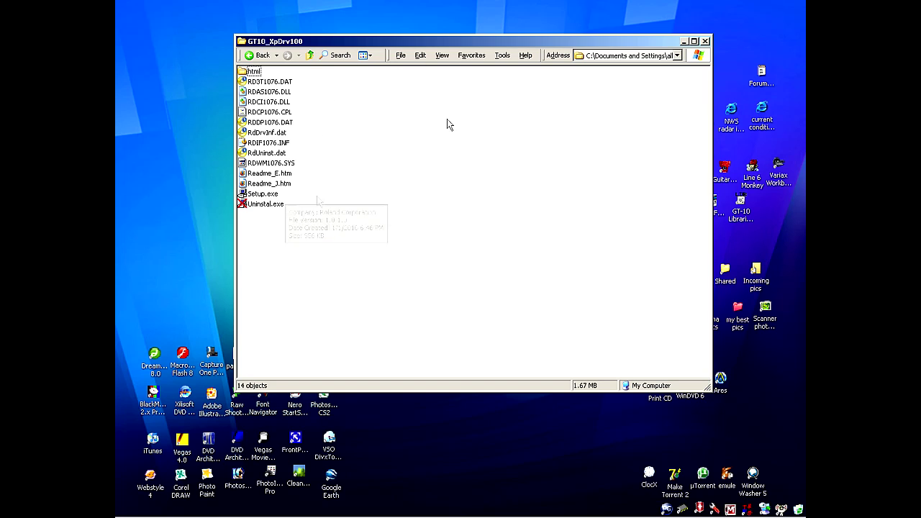
click(311, 57)
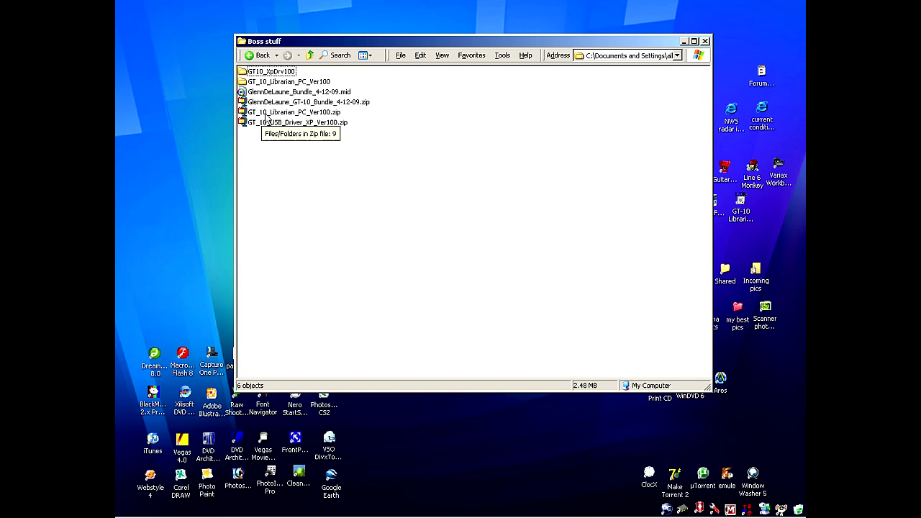
double_click(265, 82)
key(BackSpace)
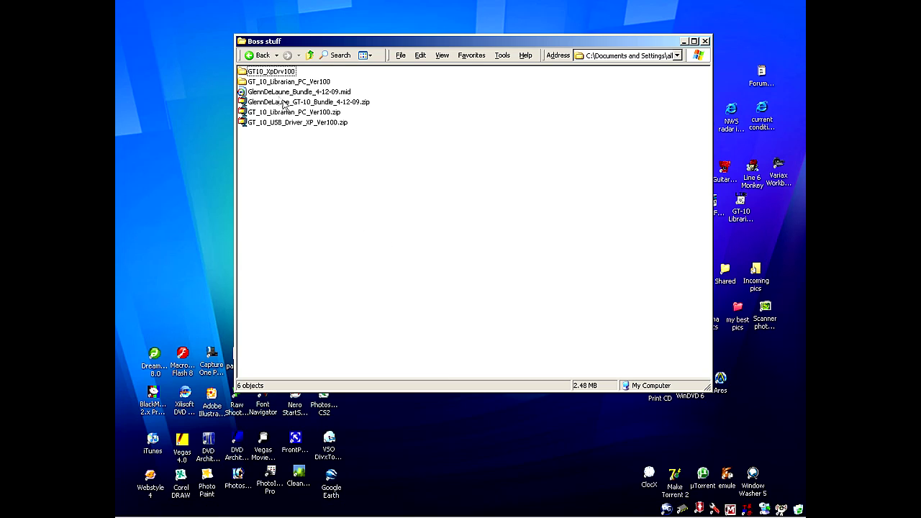
- Close the Boss stuff window, launch GT-10 Librarian, and maximize the Main patch list
click(705, 41)
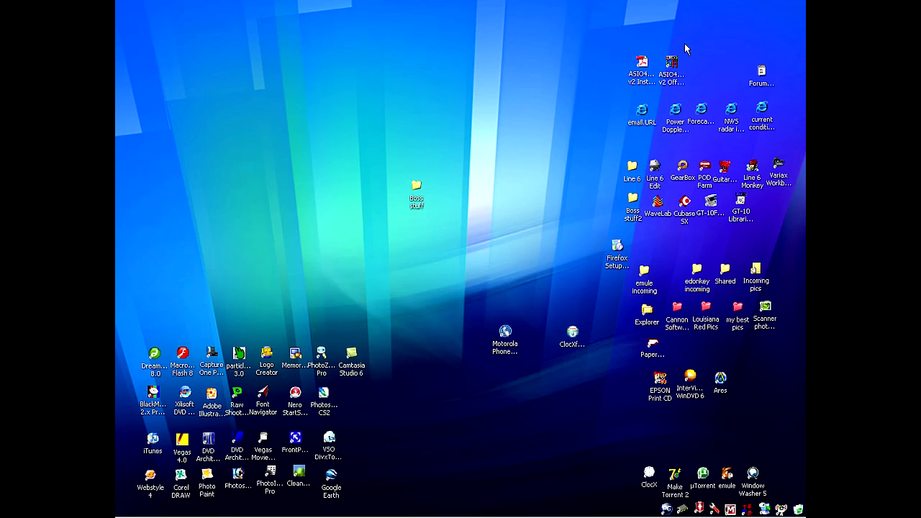
double_click(745, 209)
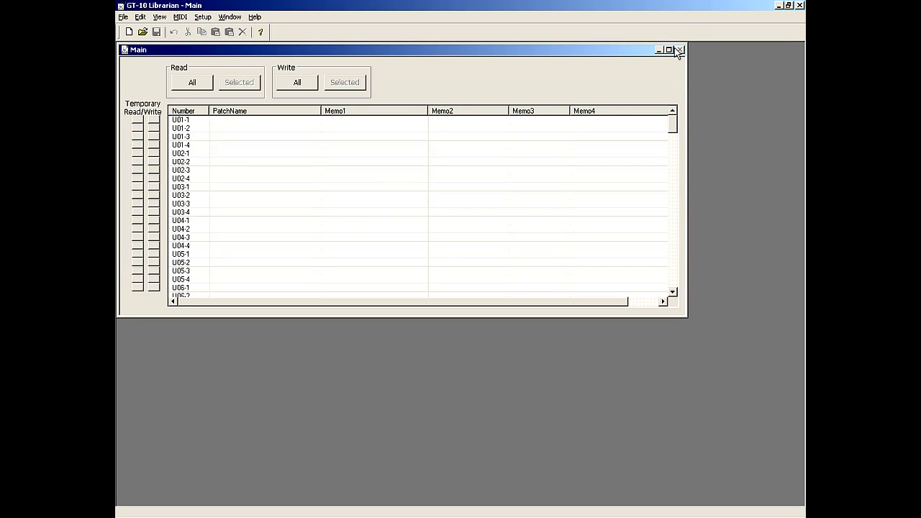
click(667, 49)
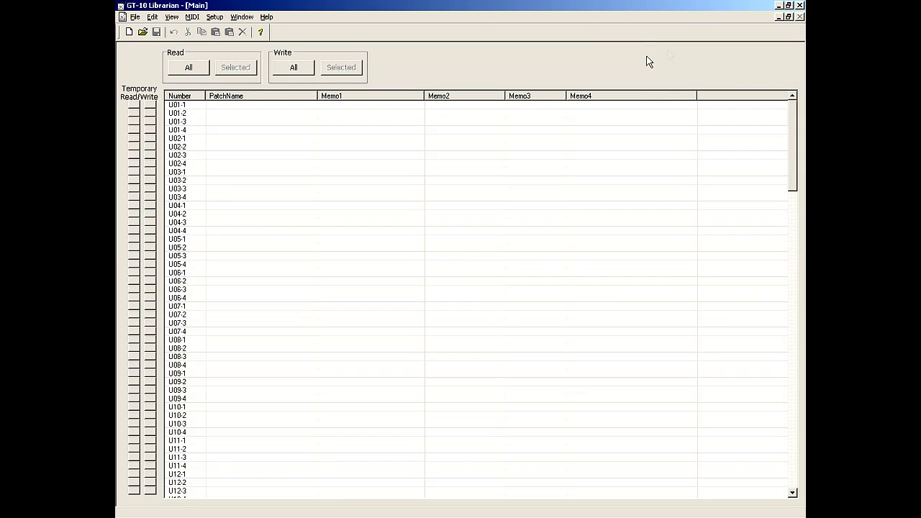
- Import Desktop\Boss stuff\GlennDeLaune_Bundle_4-12-09.mid into the user patches via File > Import SMF
click(135, 17)
click(123, 17)
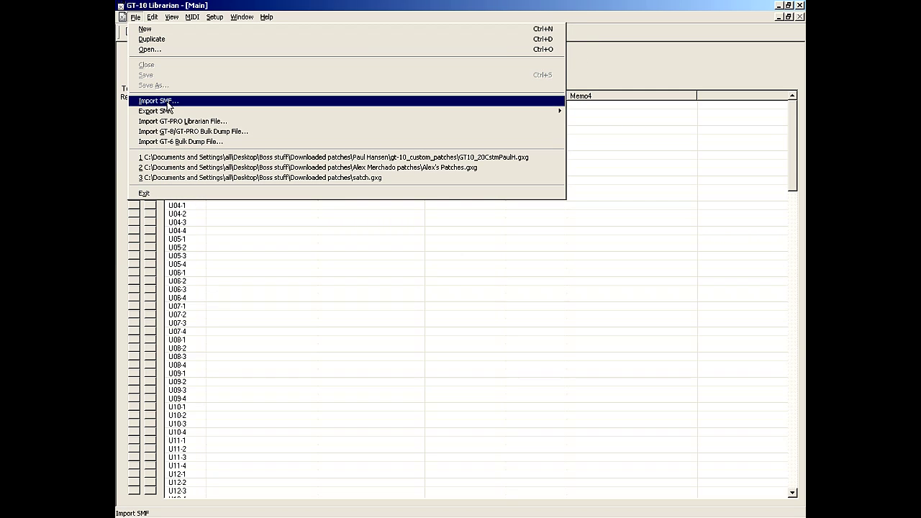
click(168, 103)
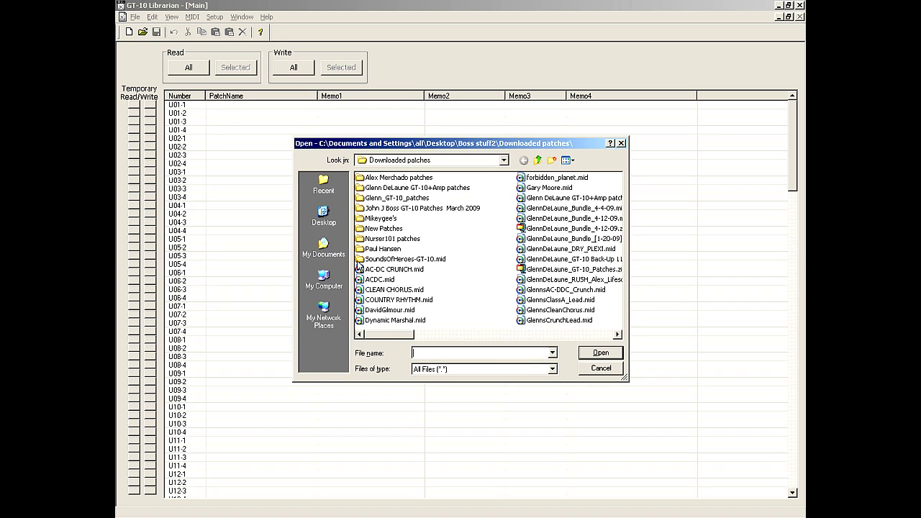
click(330, 224)
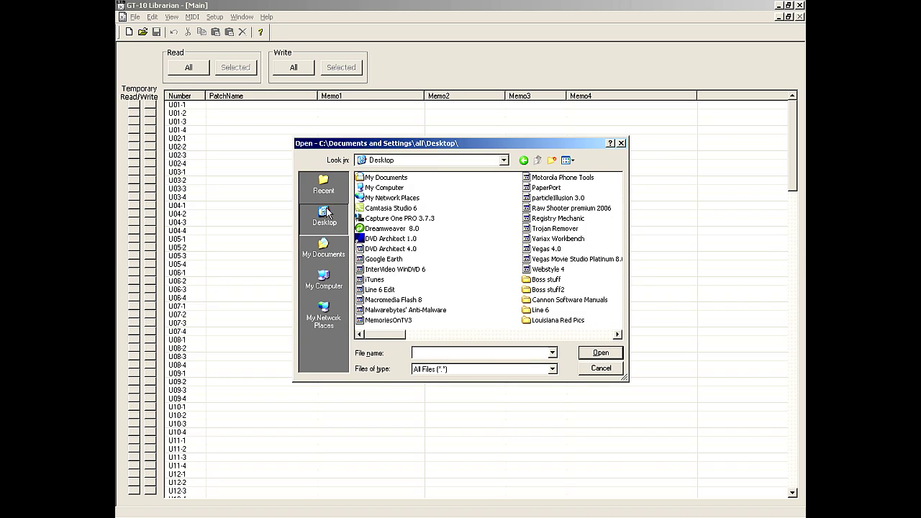
double_click(547, 280)
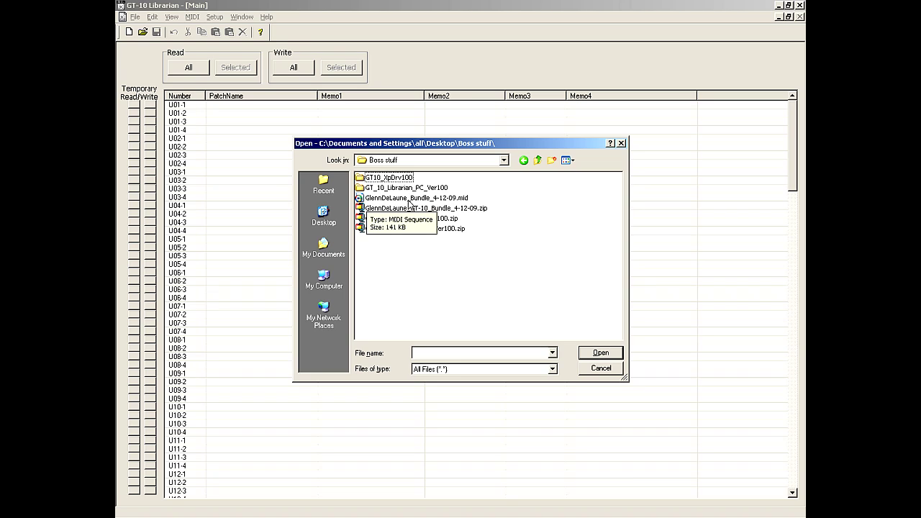
mouse_move(417, 198)
double_click(444, 199)
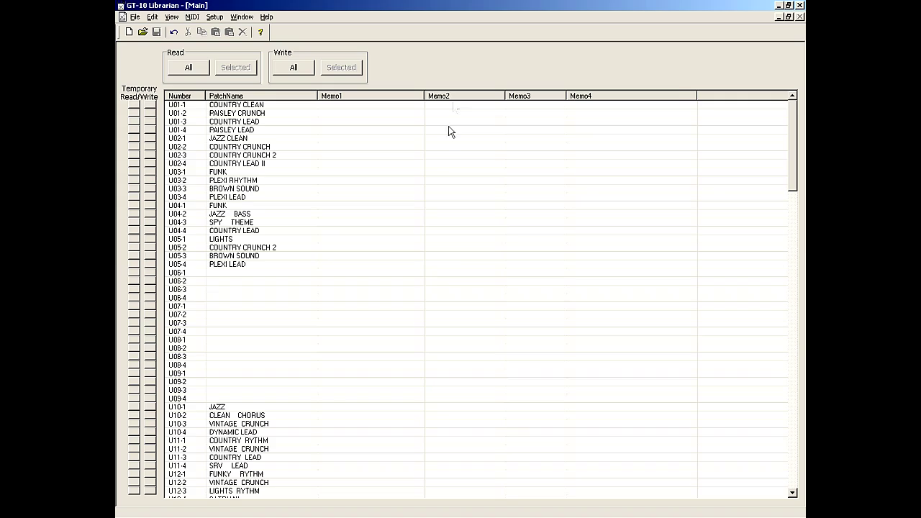
mouse_move(790, 110)
mouse_down()
mouse_move(794, 226)
mouse_move(789, 93)
mouse_up()
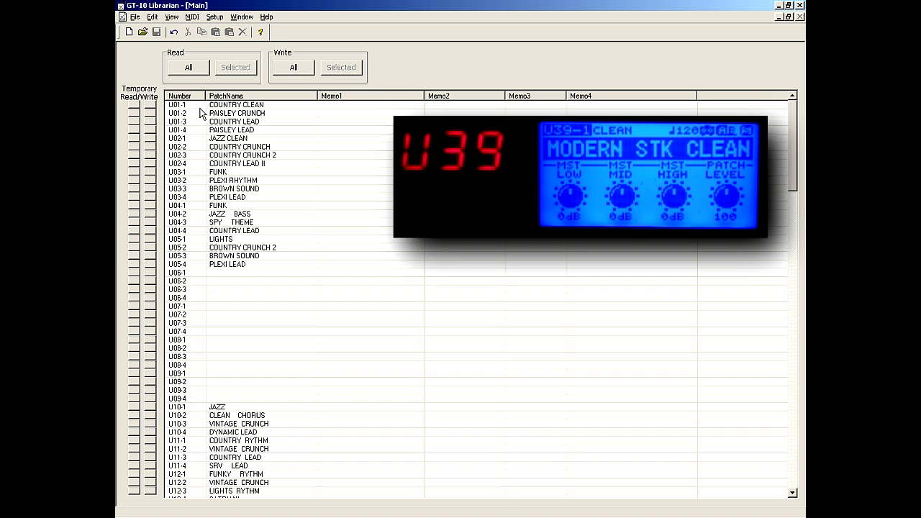
- Temporarily write patch U01-1 (COUNTRY CLEAN) to the GT-10 and scroll down the patch list
click(151, 105)
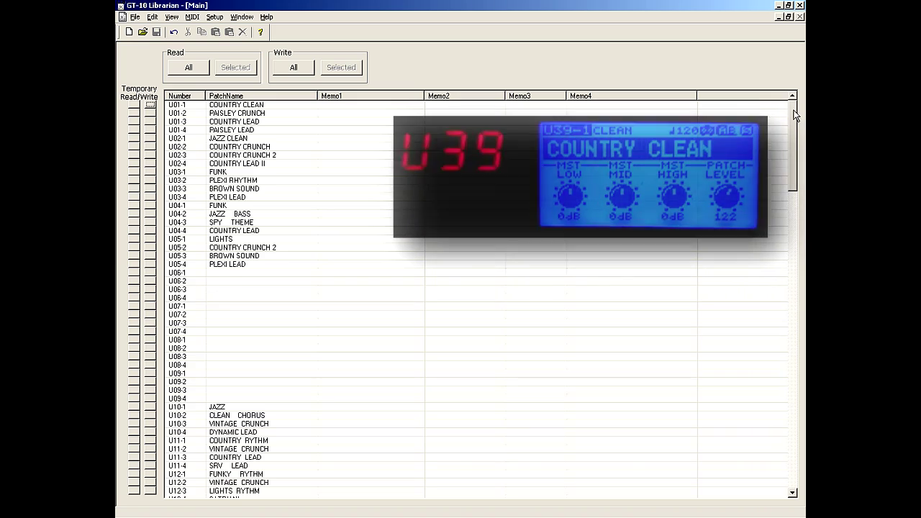
drag(795, 115, 795, 184)
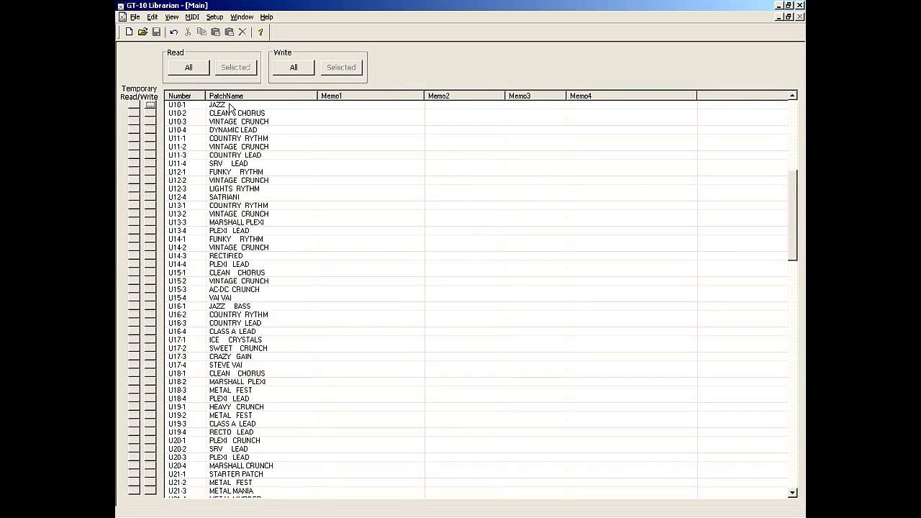
mouse_move(795, 204)
mouse_down()
mouse_move(797, 244)
mouse_move(798, 118)
mouse_up()
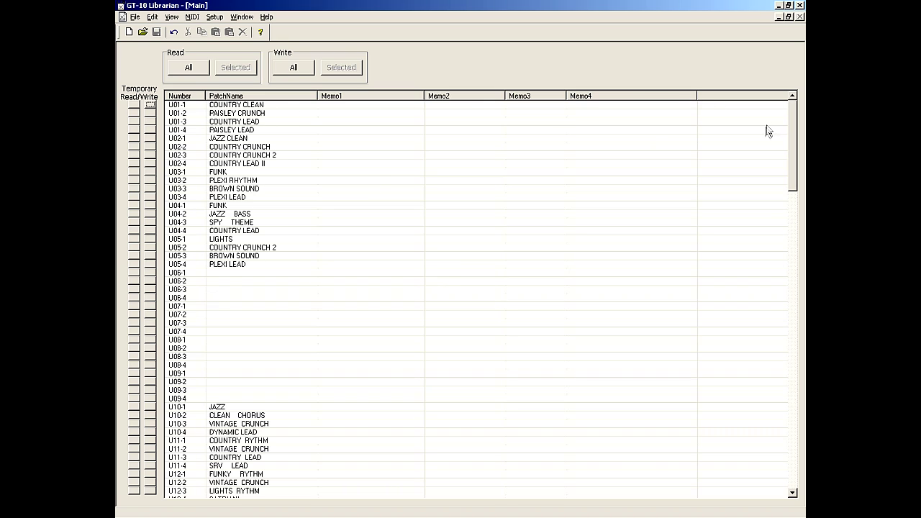
mouse_move(793, 116)
mouse_down()
mouse_move(796, 293)
mouse_move(798, 97)
mouse_up()
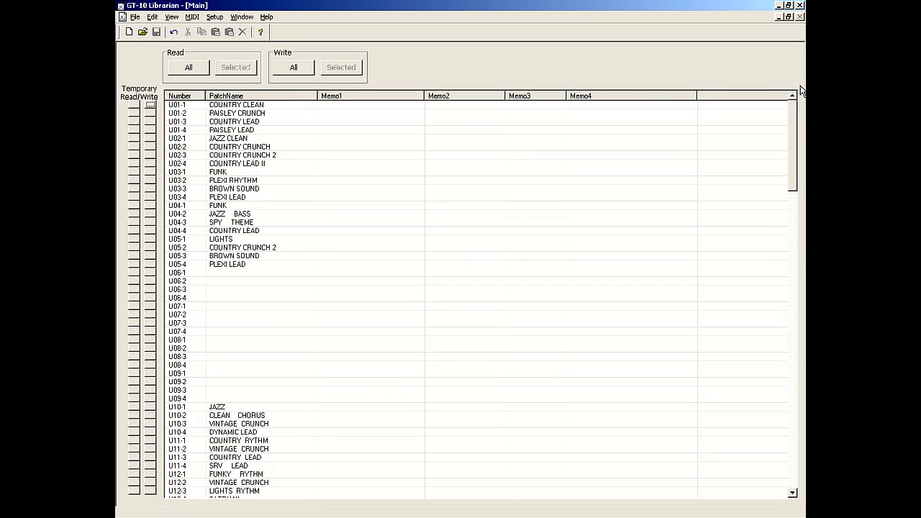